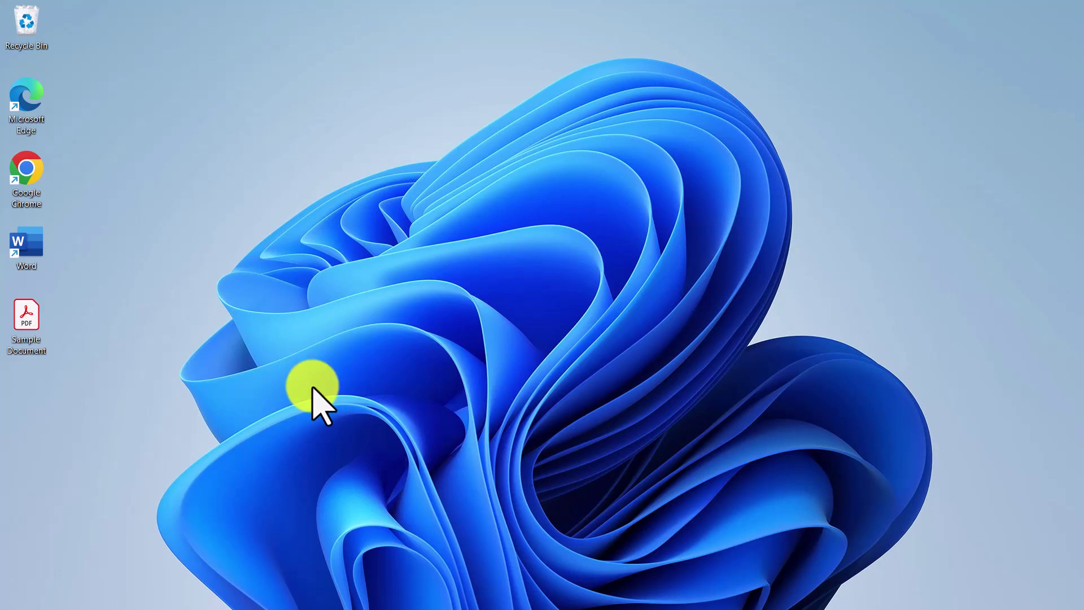
Preview the Sample Document PDF from the desktop and close it again
double_click(27, 322)
scroll(579, 263, down, 5)
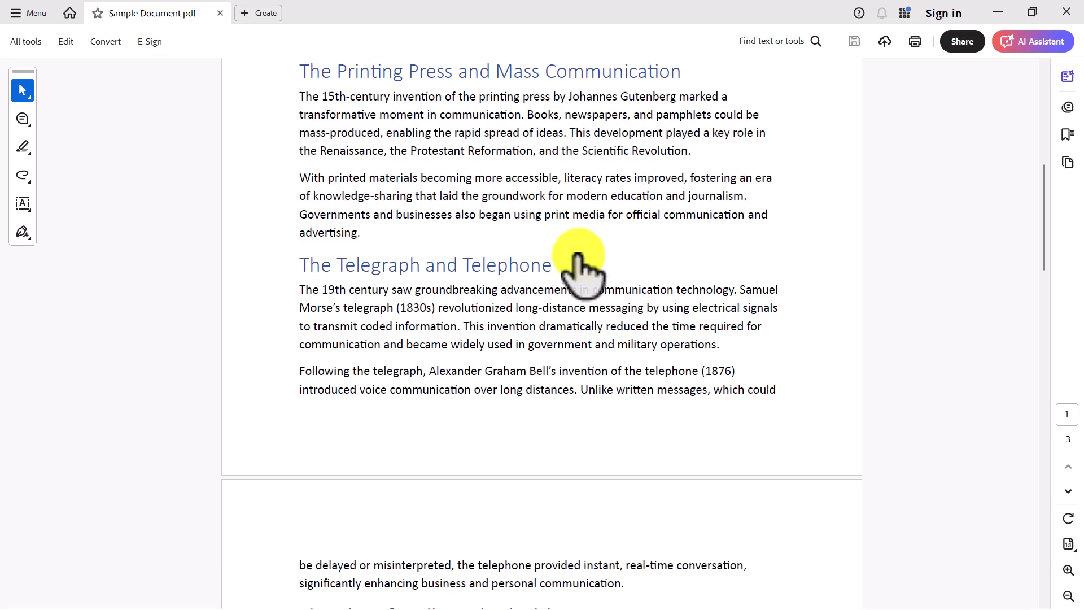
scroll(579, 263, down, 5)
scroll(579, 263, down, 5)
scroll(579, 263, up, 5)
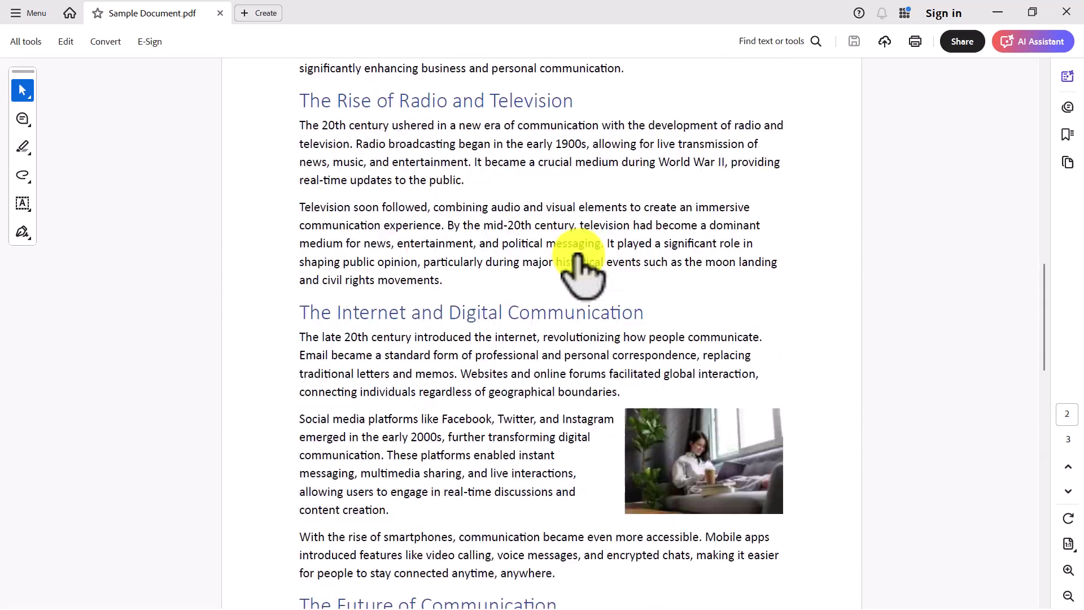
scroll(578, 263, up, 5)
scroll(578, 263, up, 5)
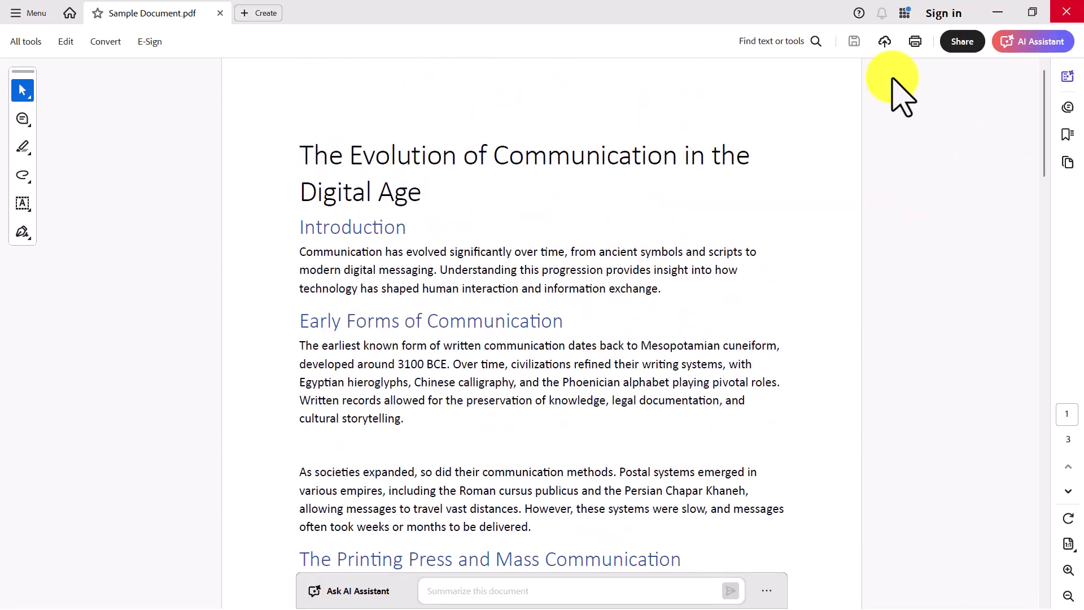
click(1067, 12)
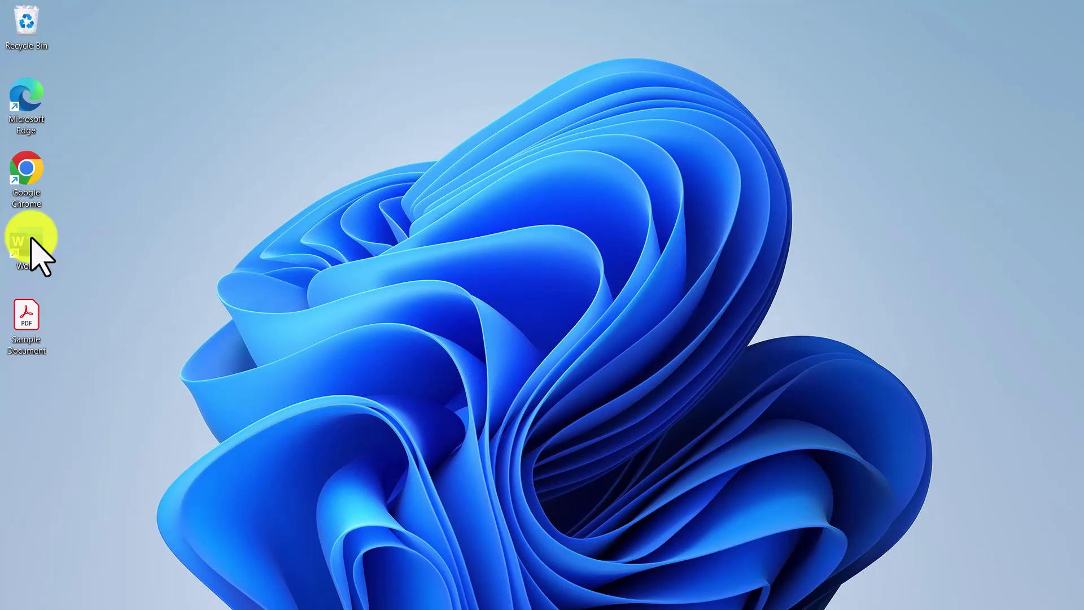
Launch Word and choose the Sample Document PDF on the Desktop to open
double_click(34, 244)
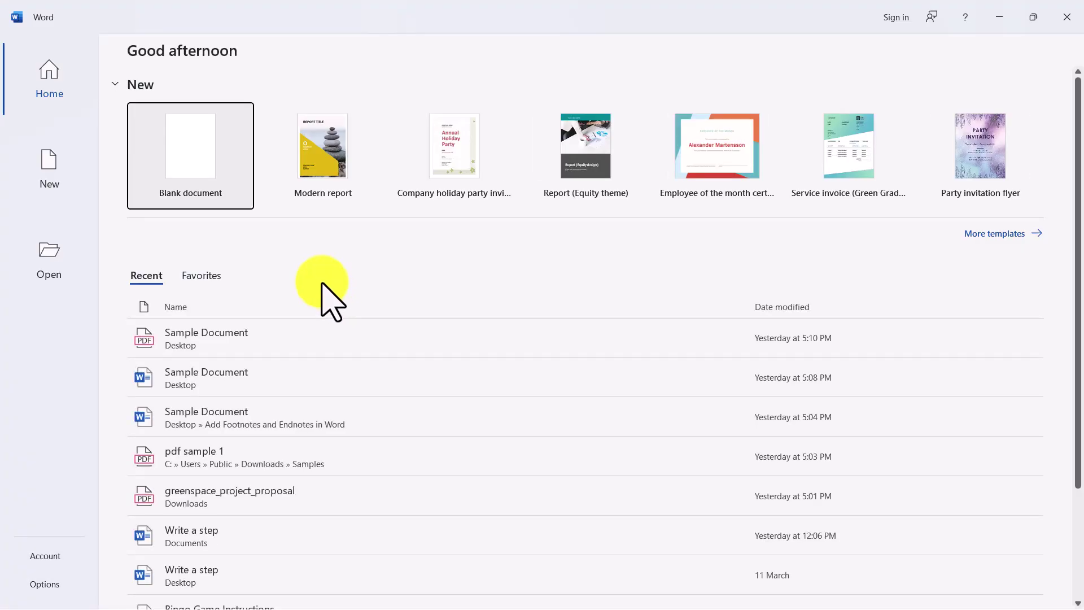
click(49, 258)
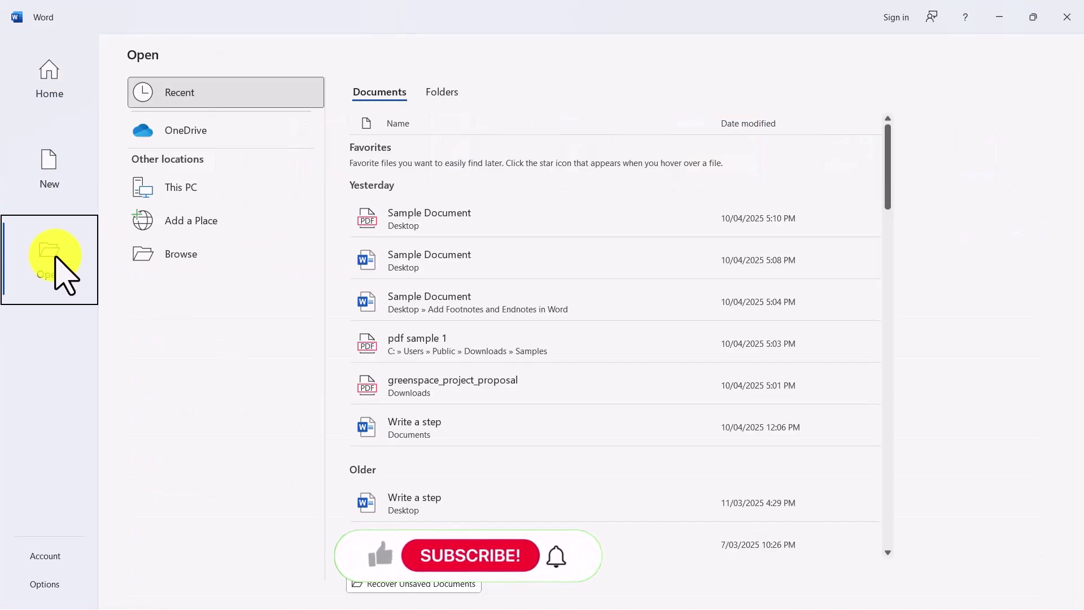
click(174, 254)
click(154, 144)
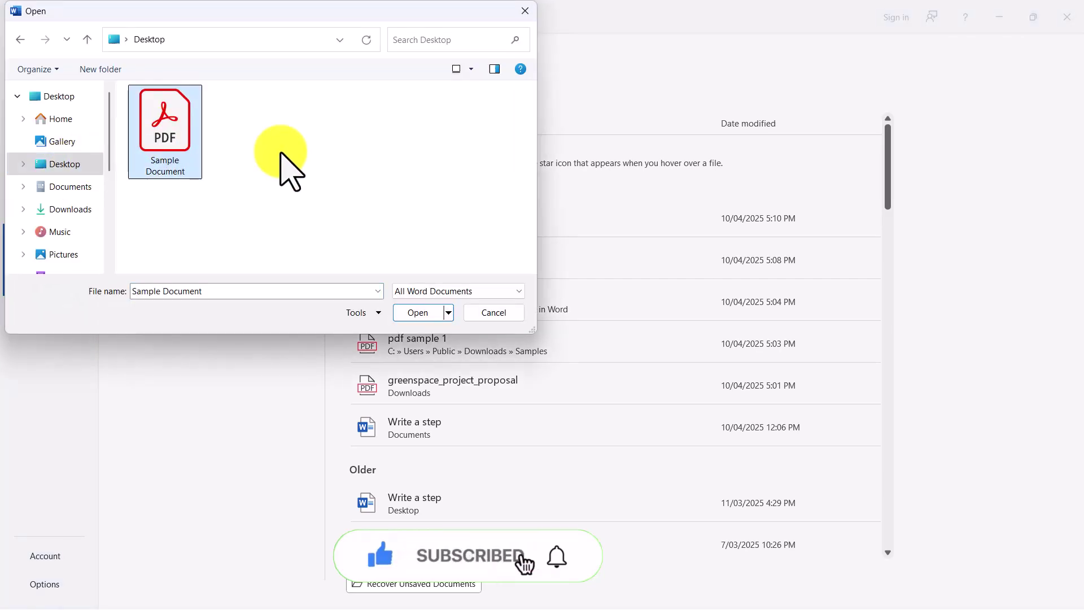
click(427, 313)
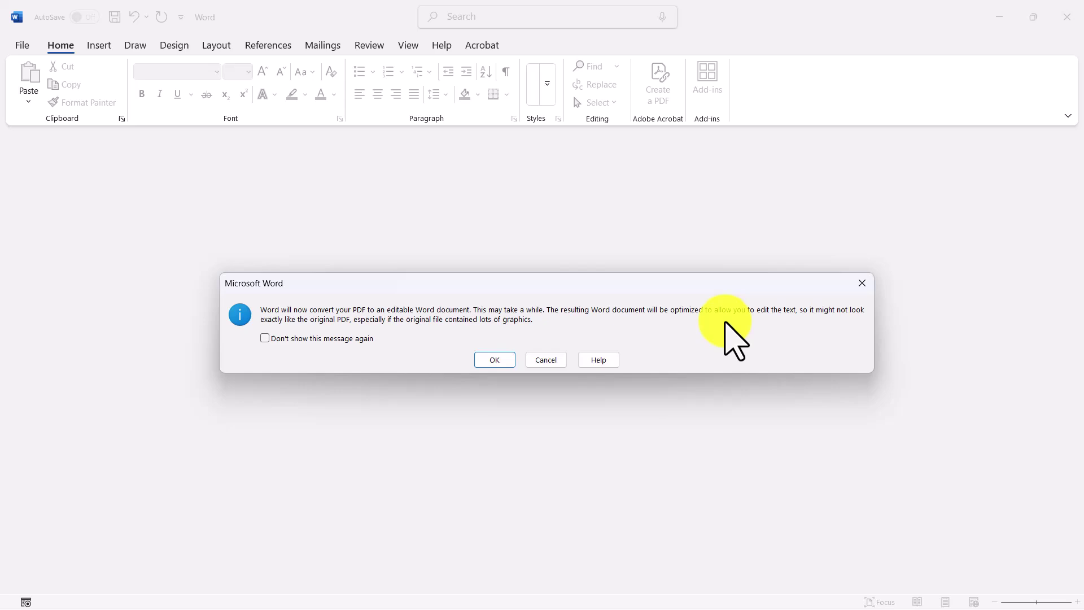
Confirm OK so Word converts the PDF into an editable document
click(494, 360)
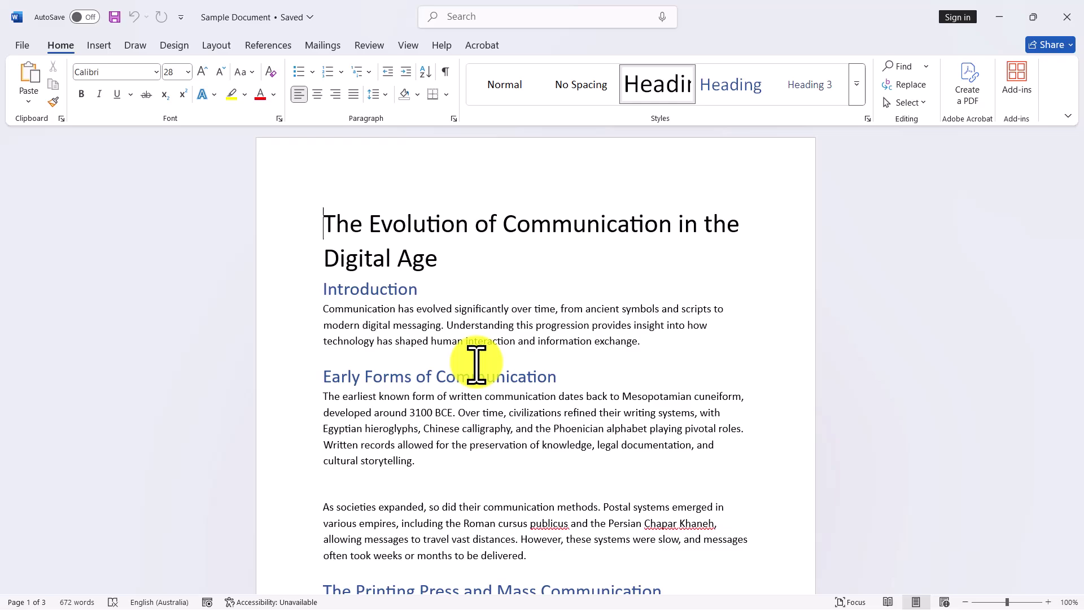
scroll(477, 364, down, 4)
scroll(477, 365, down, 6)
scroll(476, 365, down, 8)
scroll(475, 364, down, 5)
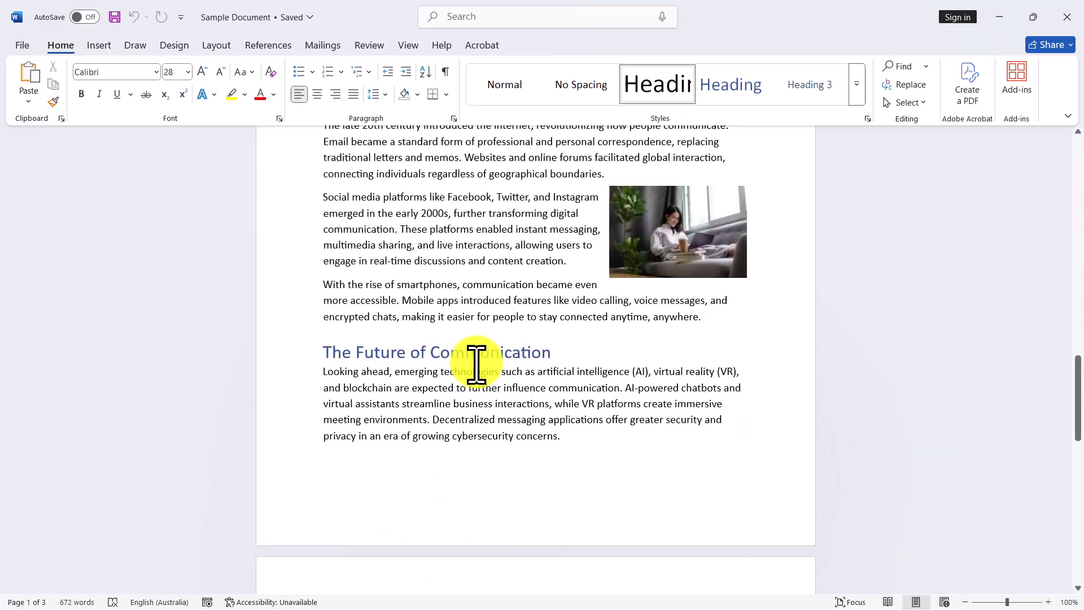
scroll(476, 365, down, 5)
scroll(368, 351, up, 5)
scroll(322, 351, up, 5)
scroll(321, 351, up, 6)
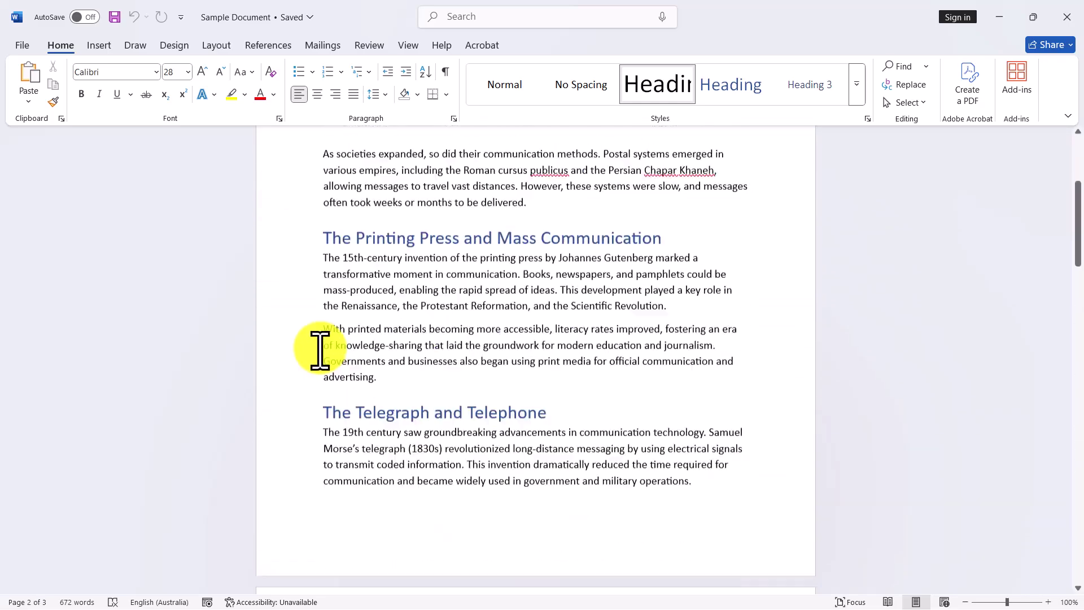
scroll(320, 347, up, 4)
drag(323, 289, 643, 343)
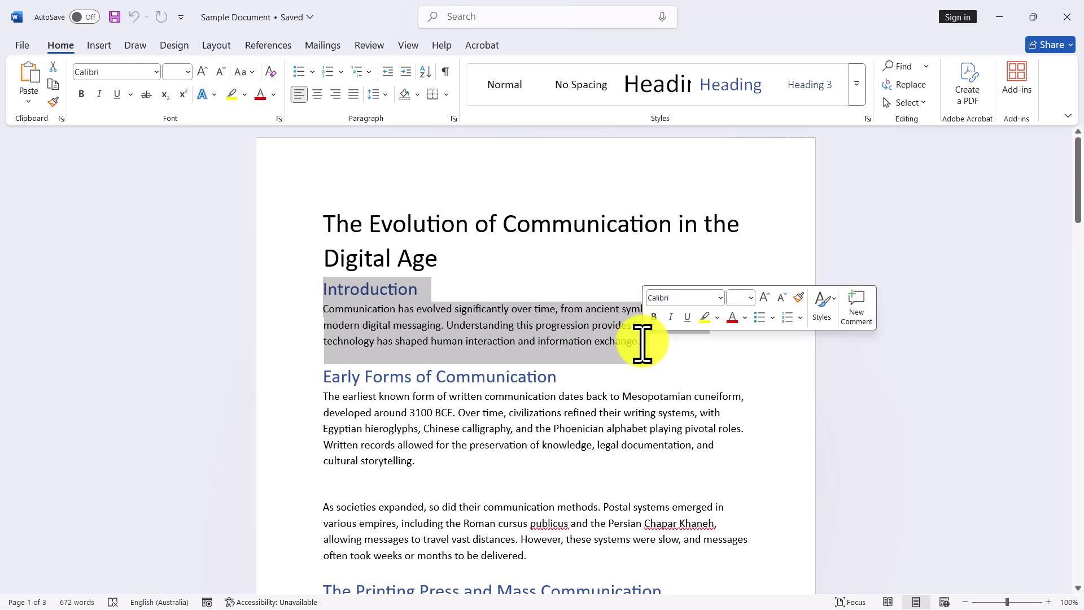
Delete the Introduction section, colour the Early Forms of Communication heading orange, and start a new line after 'storytelling'
key(Delete)
drag(323, 289, 567, 289)
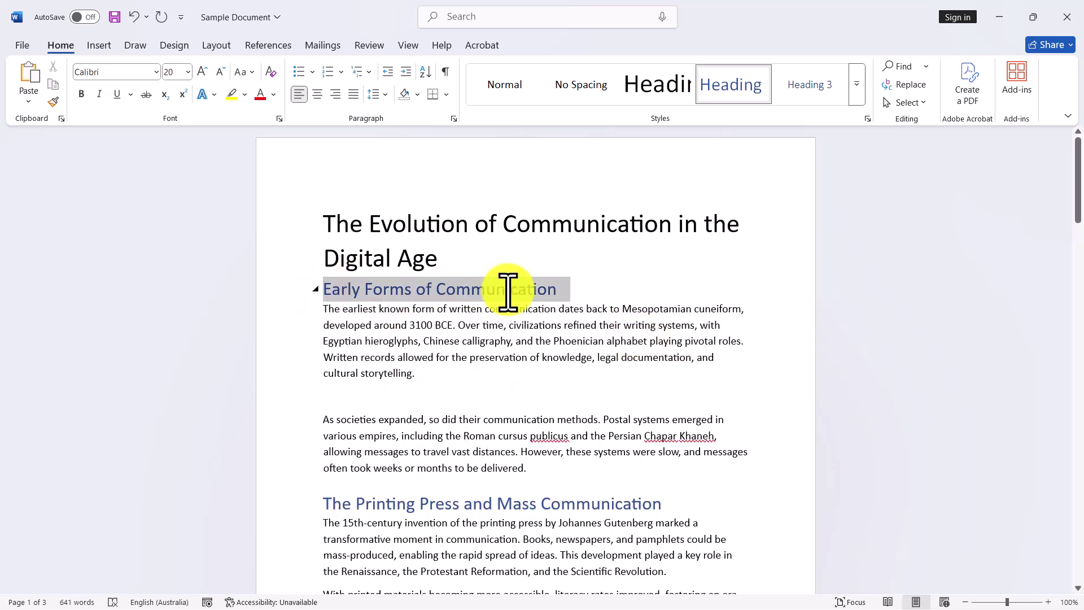
click(272, 94)
click(364, 184)
click(441, 385)
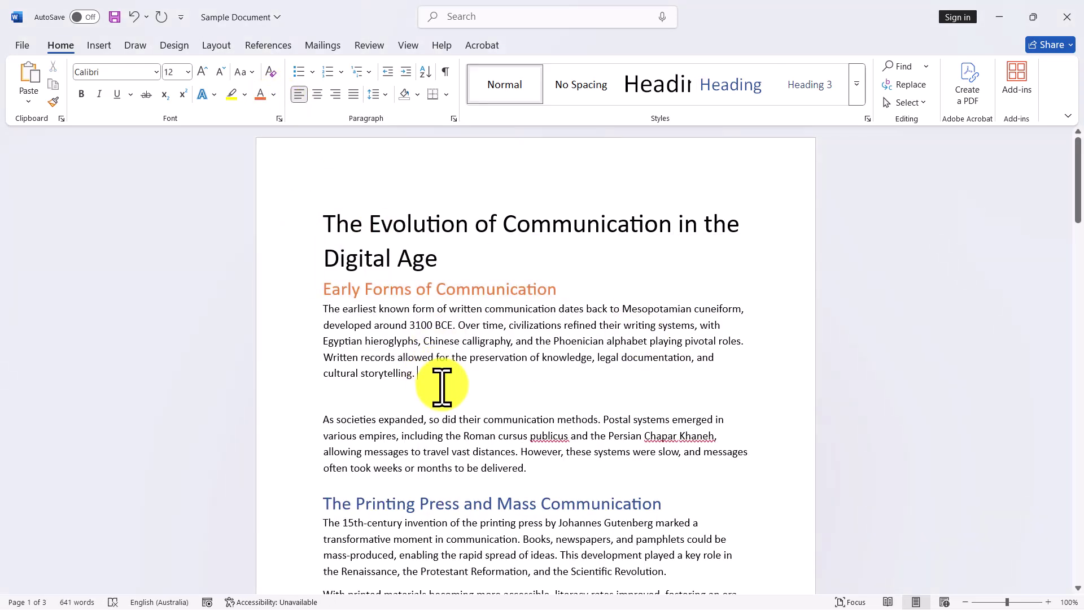
key(Return)
text(abcxyz)
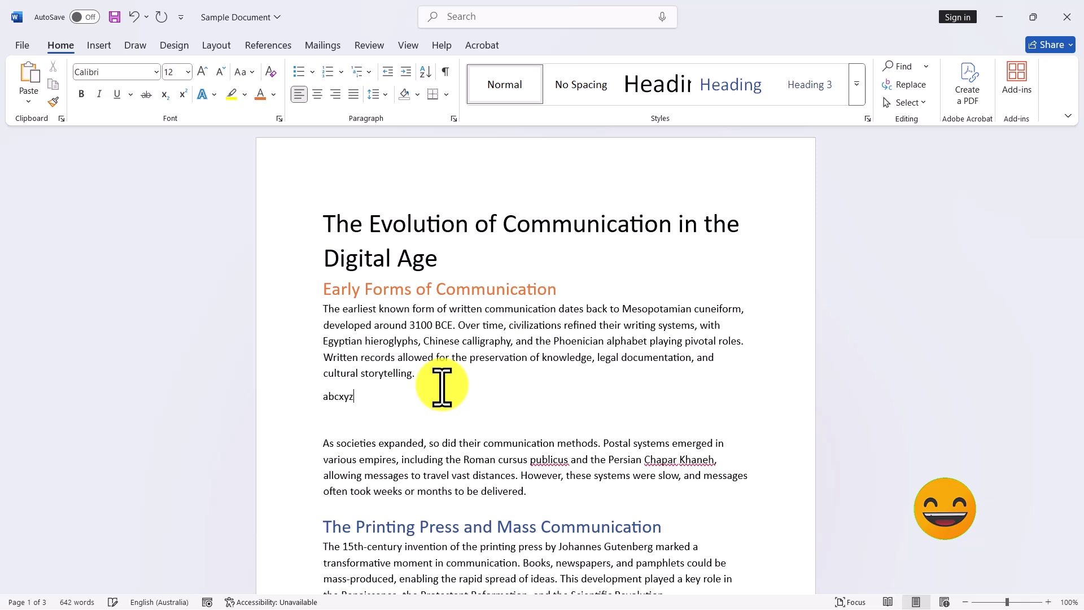
text(pareoskdoenfondlnvos)
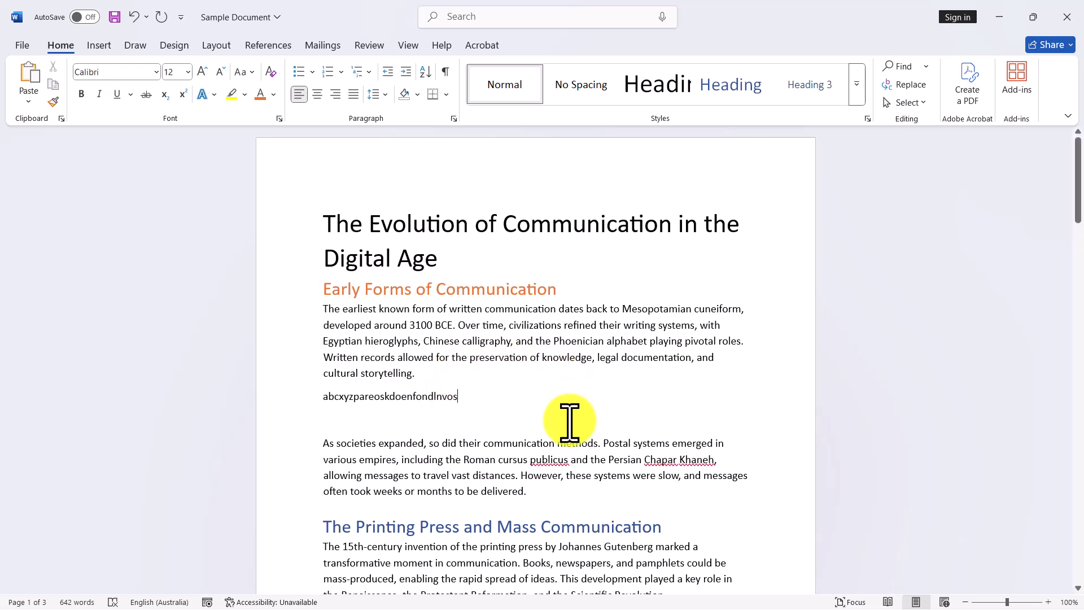
Save the document via Save As to the Desktop in Word Document format
click(19, 46)
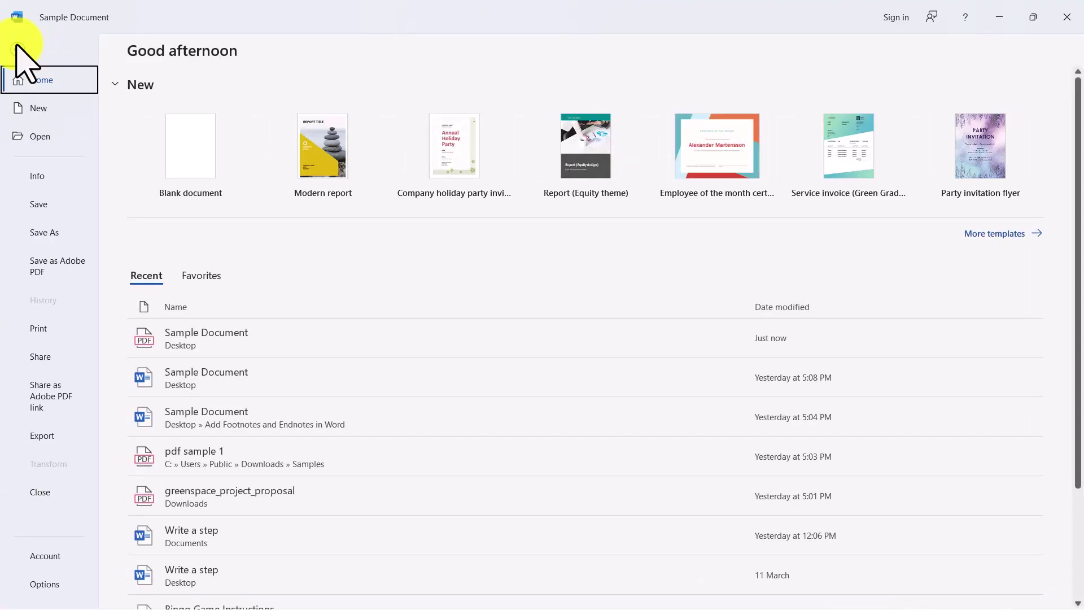
click(53, 233)
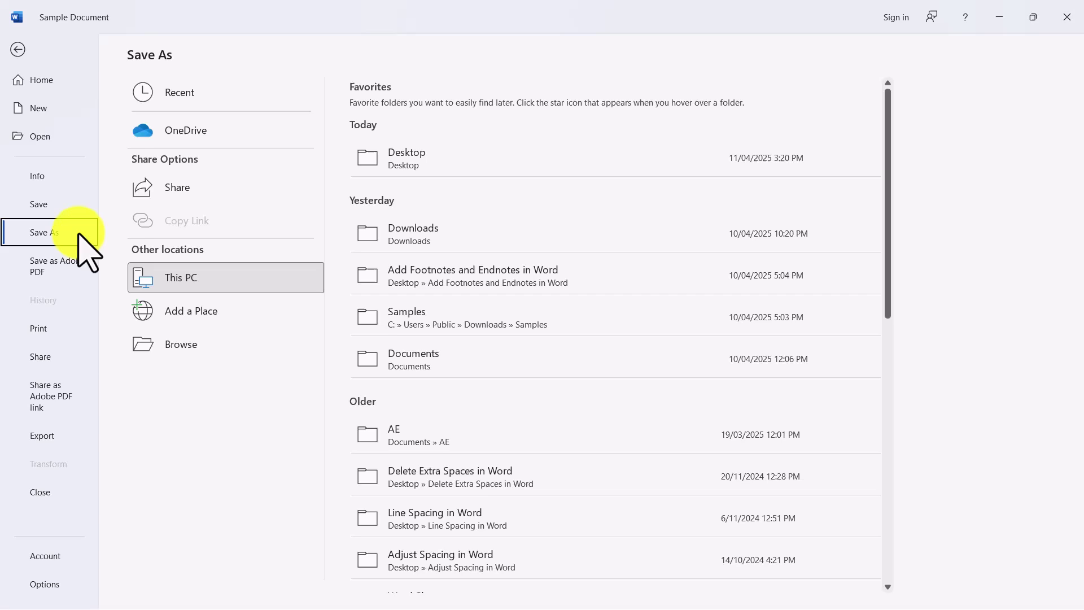
click(413, 173)
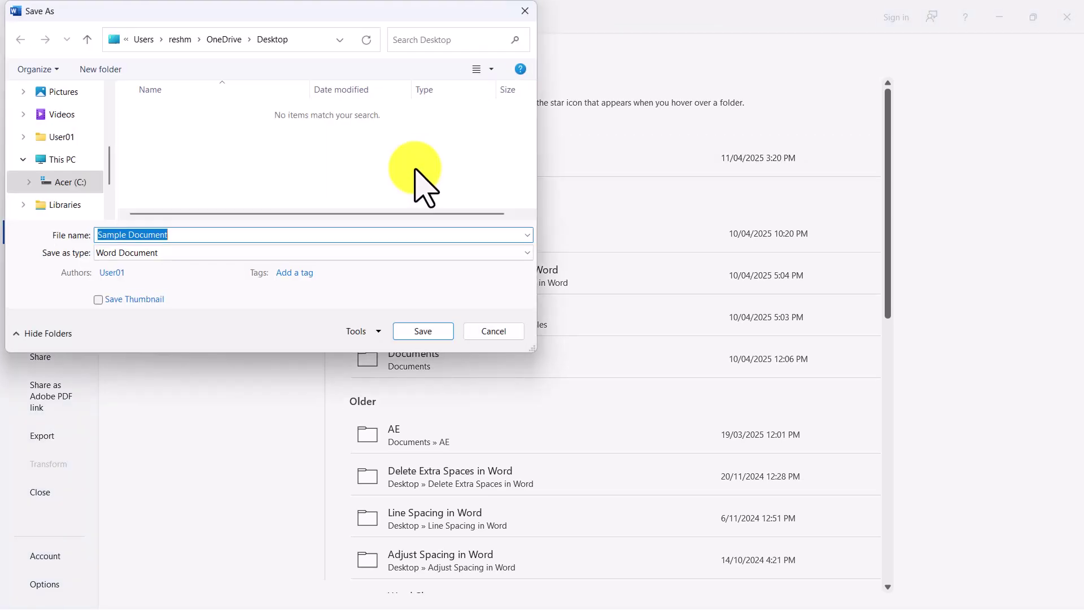
click(419, 254)
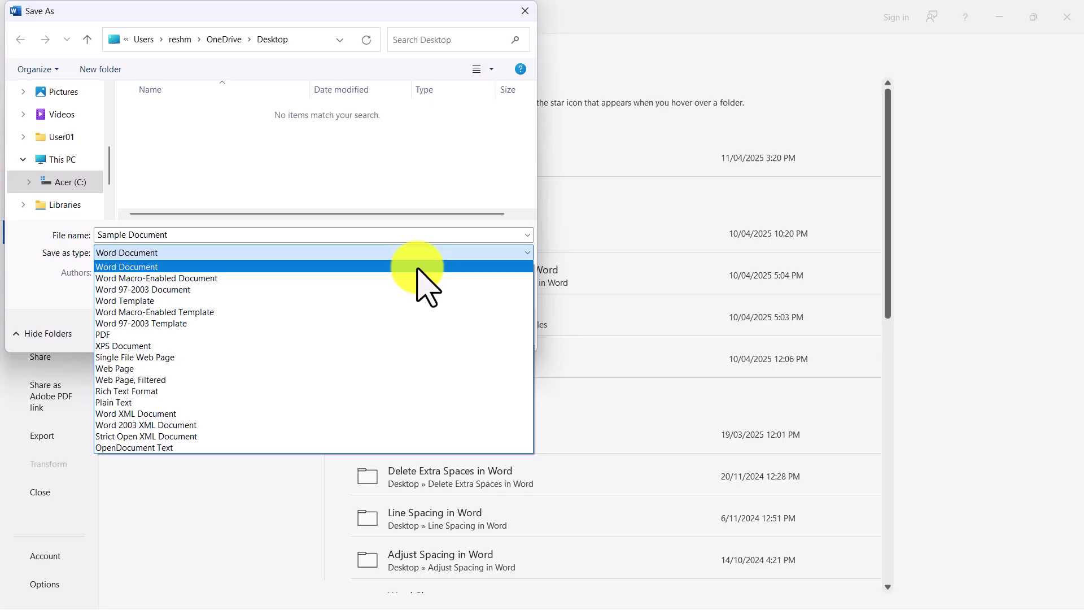
click(417, 267)
click(424, 332)
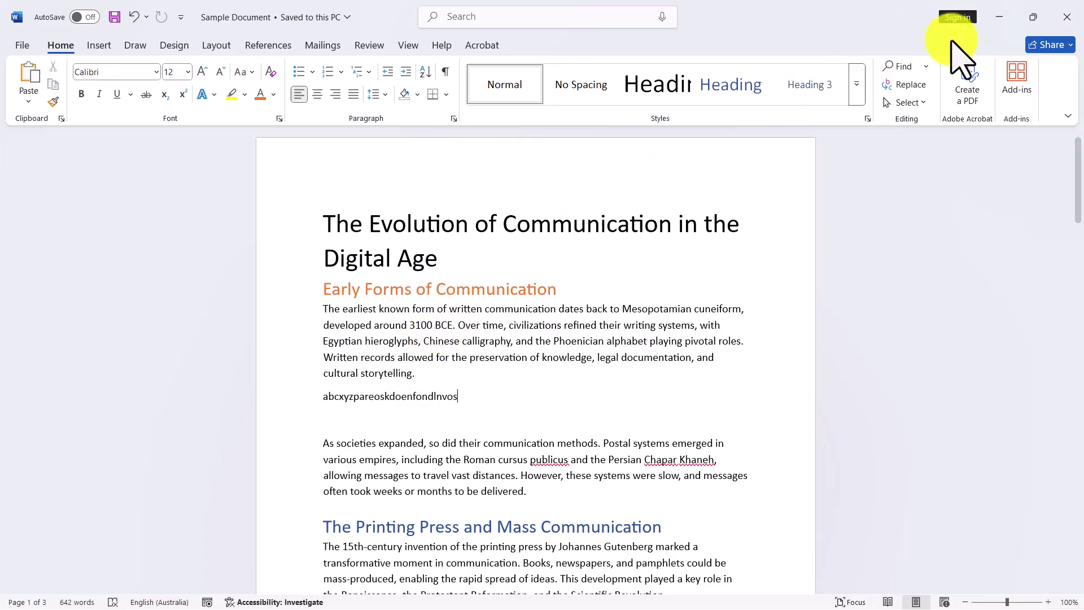
Close Word, leaving the new Sample Document Word file beside the PDF
click(1067, 17)
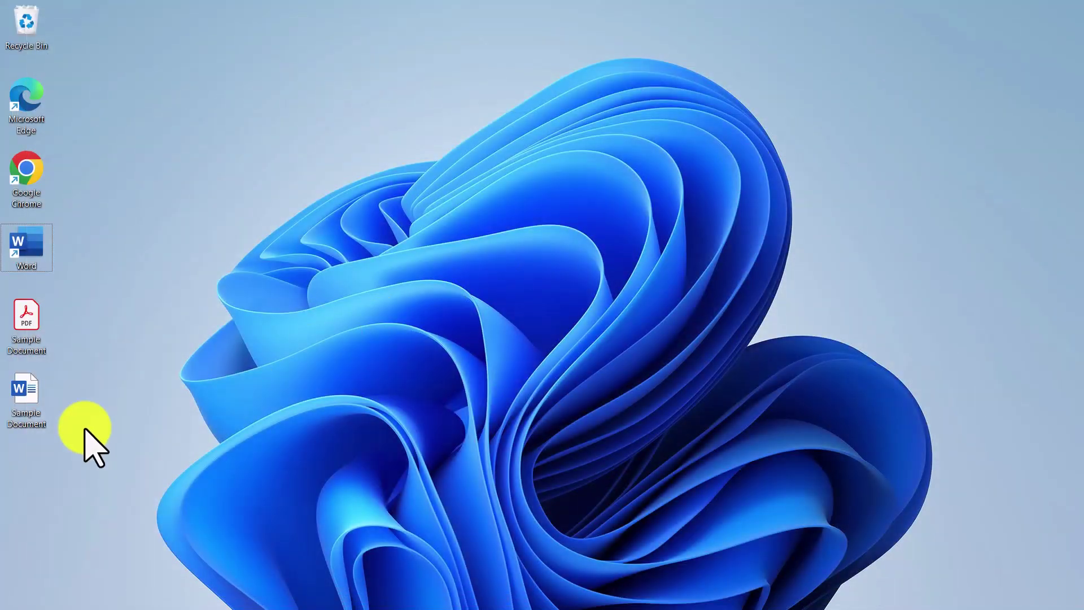